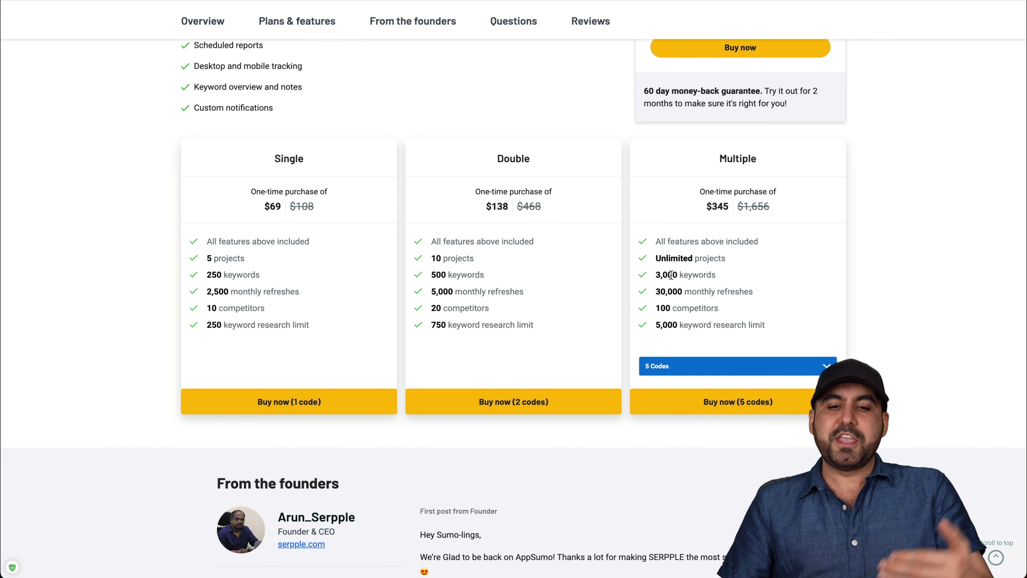
Highlight the 'Unlimited projects' line in the Multiple plan on the AppSumo pricing tiers.
drag(657, 258, 730, 259)
Clear the text selection and open the Demo project's dashboard for amazon.com.
click(730, 258)
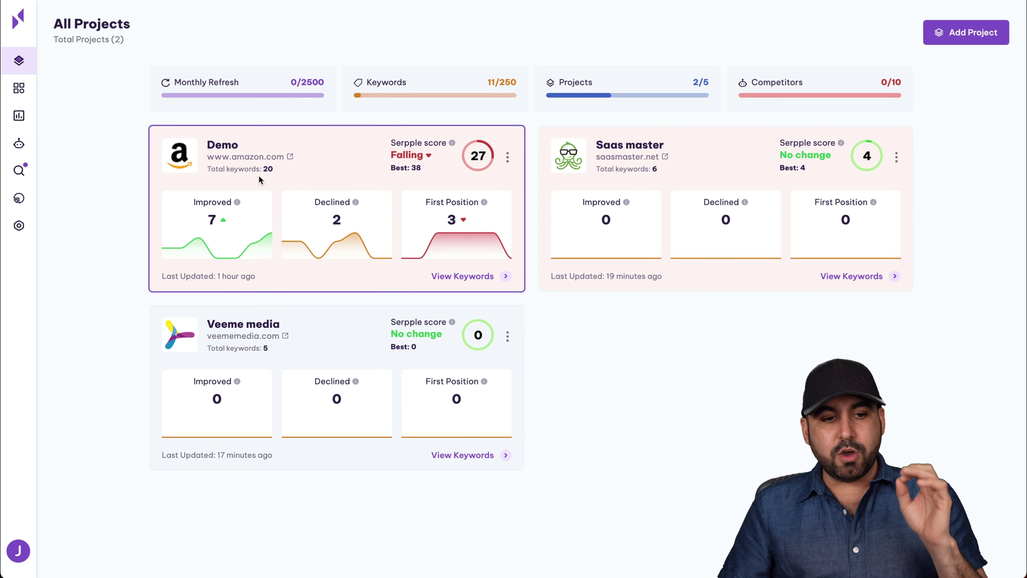
click(230, 149)
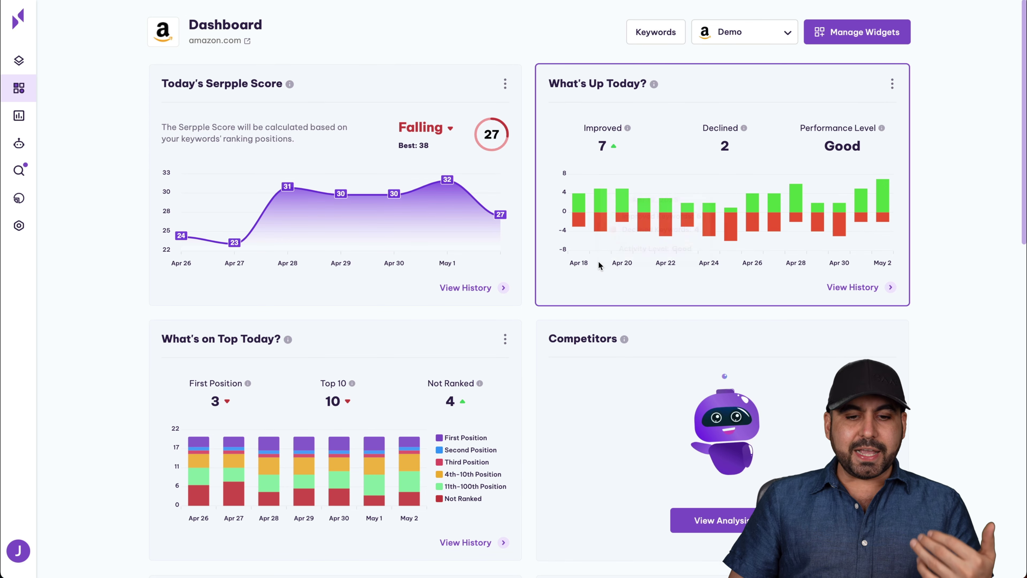
scroll(598, 262, down, 1)
scroll(599, 262, down, 8)
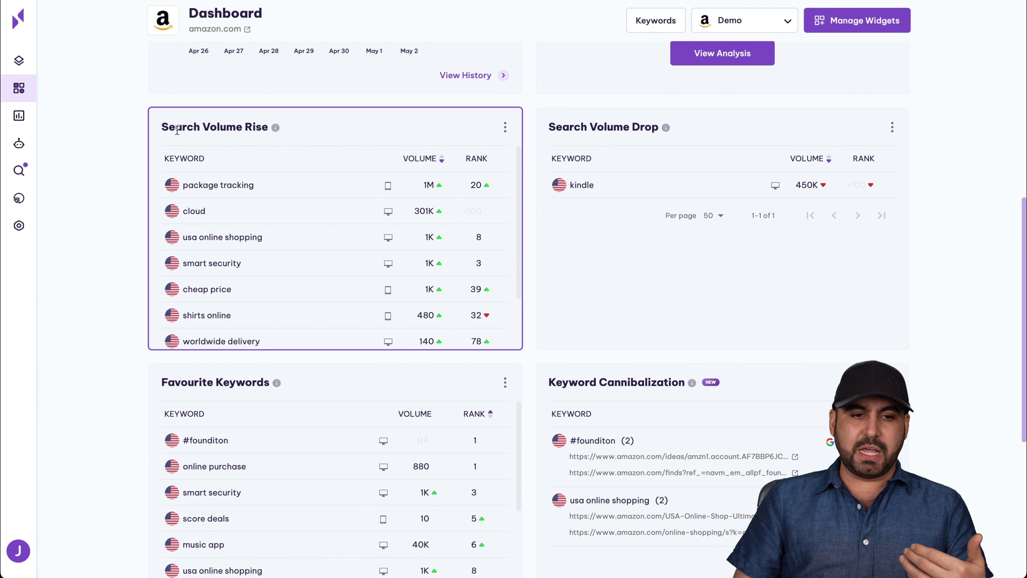
scroll(271, 168, up, 9)
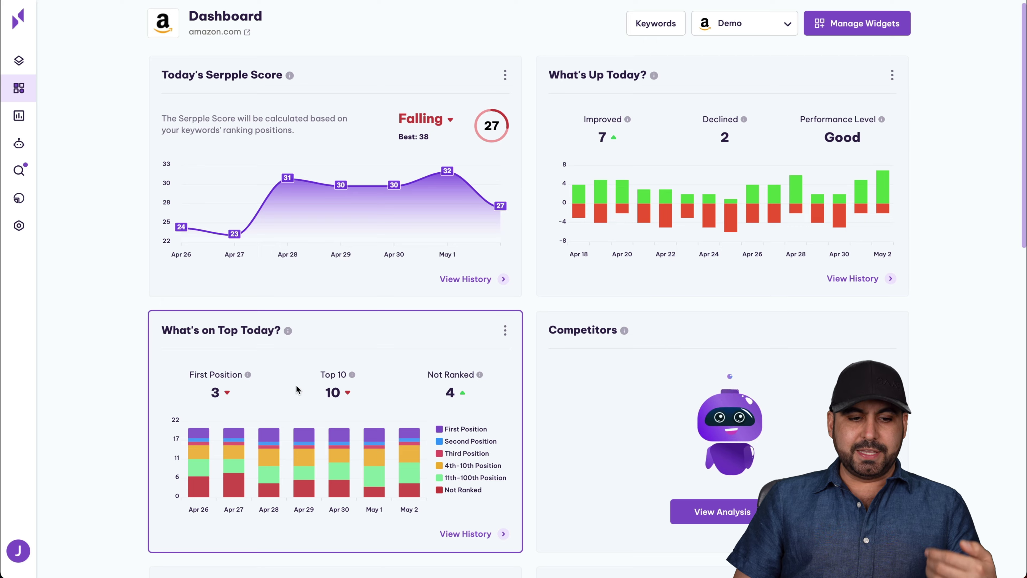
scroll(238, 342, down, 1)
scroll(606, 344, up, 1)
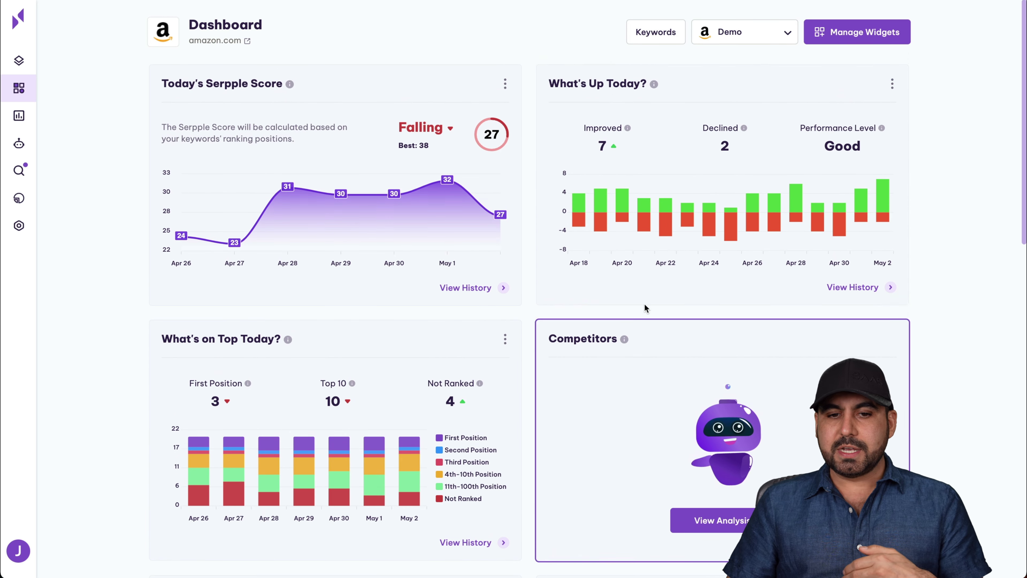
mouse_move(608, 151)
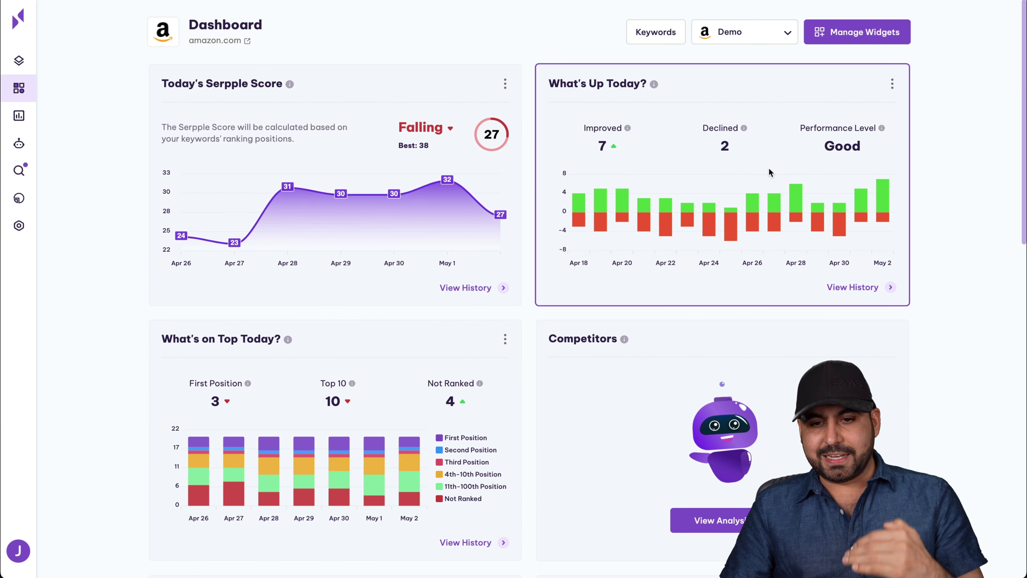
scroll(638, 287, down, 10)
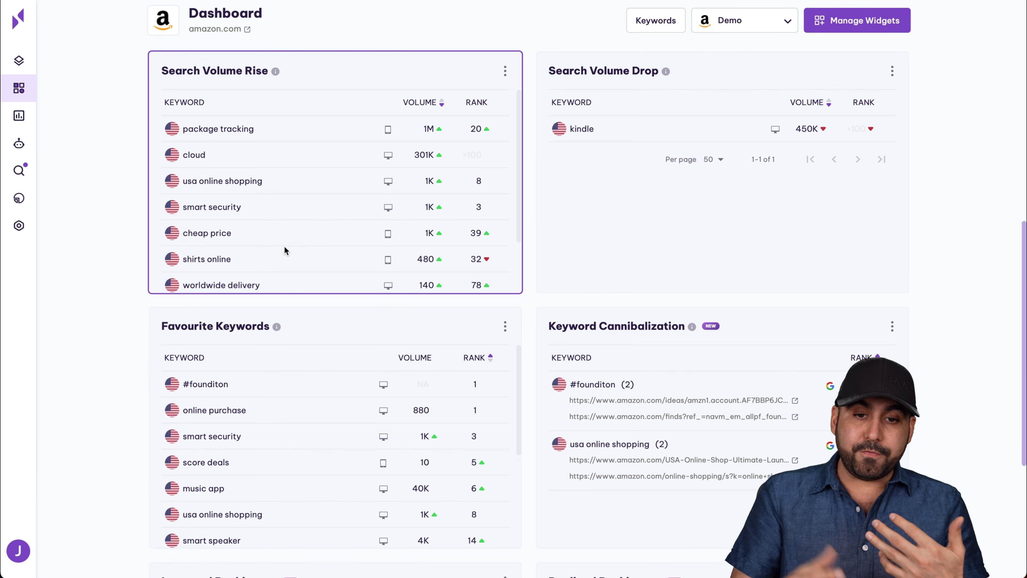
scroll(611, 182, down, 1)
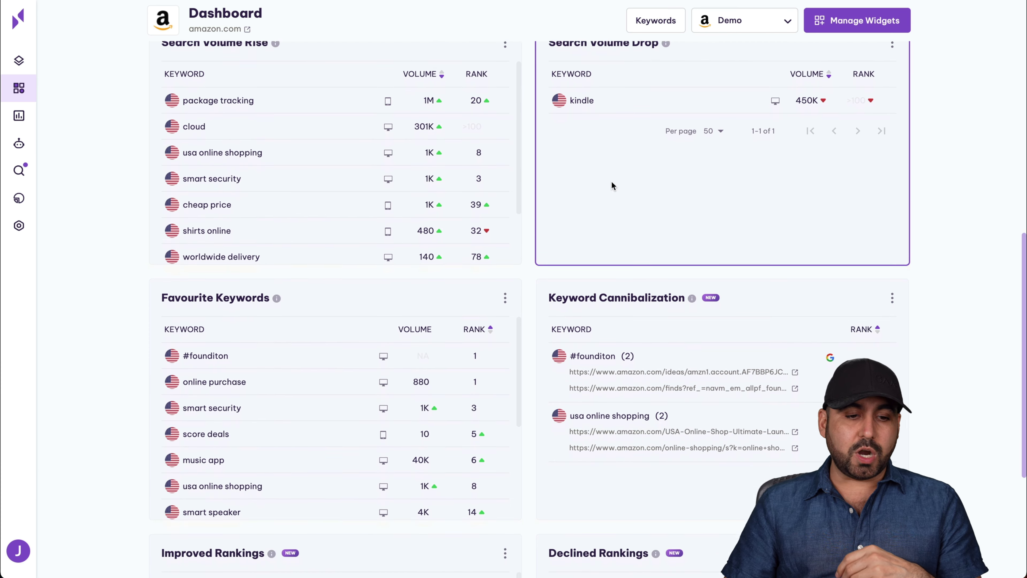
scroll(611, 181, down, 1)
scroll(283, 281, down, 5)
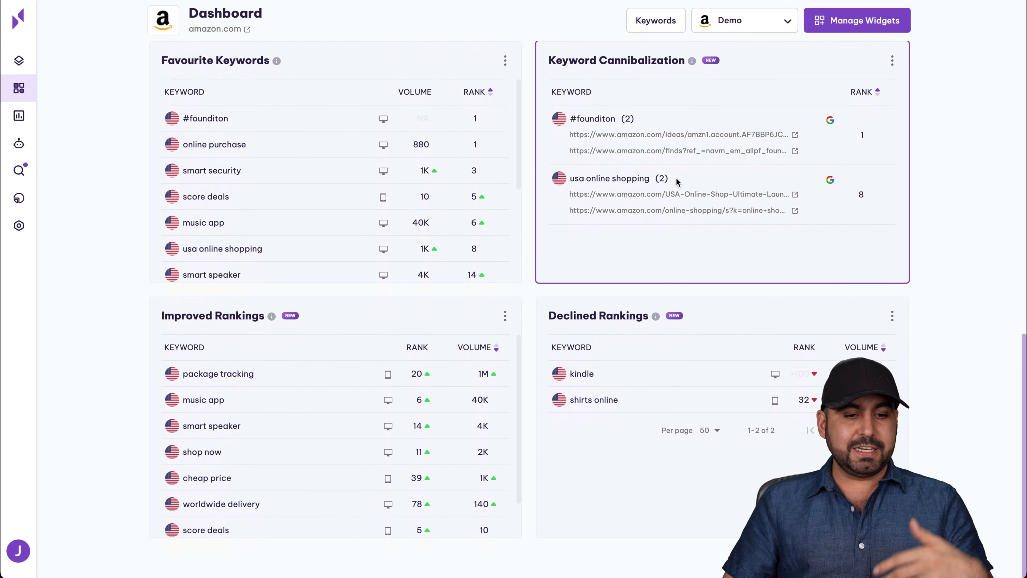
scroll(676, 178, up, 15)
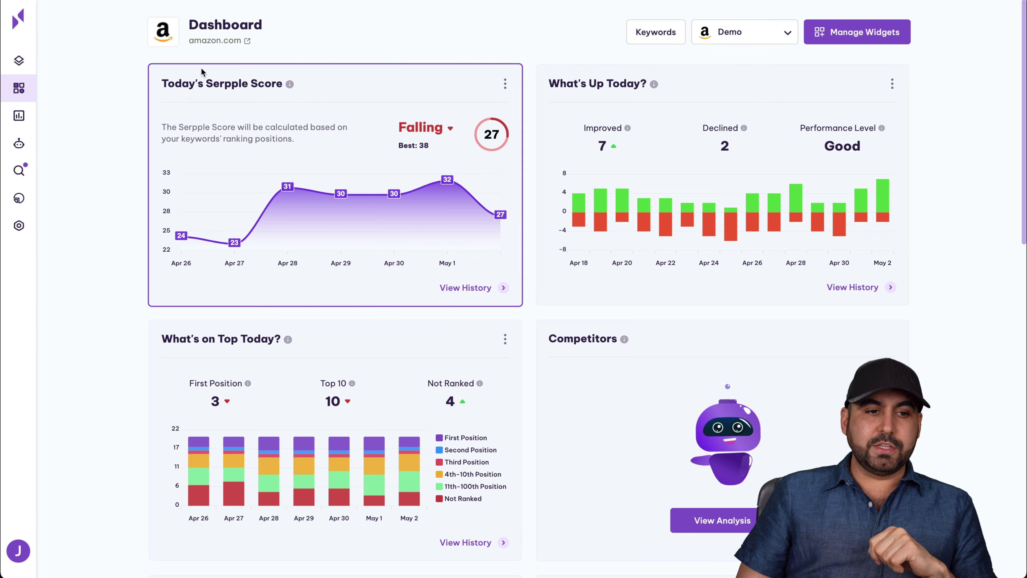
Preview the dashboard widget chooser, close it, and go to the Demo project's Keywords' Ranking page.
click(853, 33)
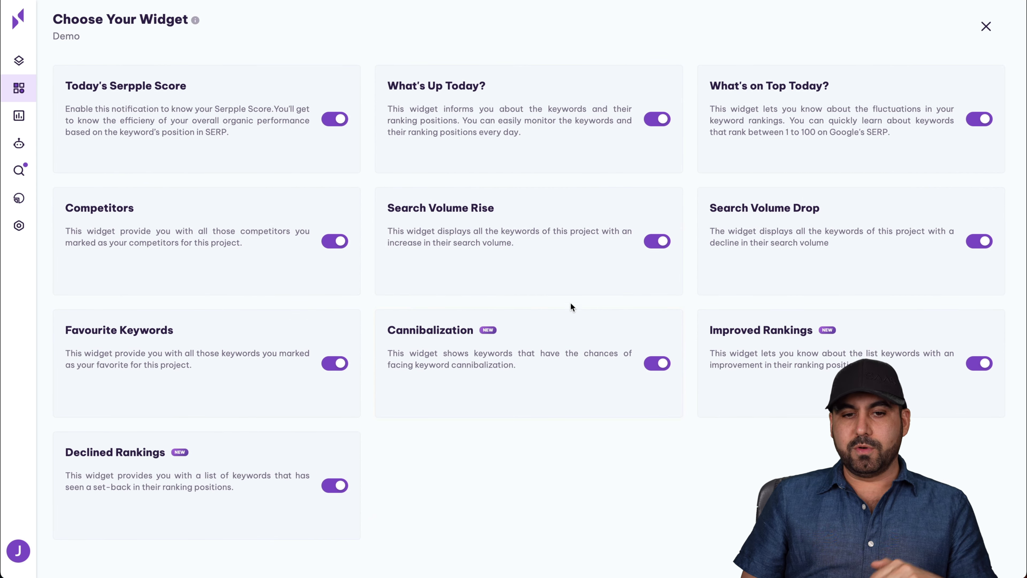
click(986, 27)
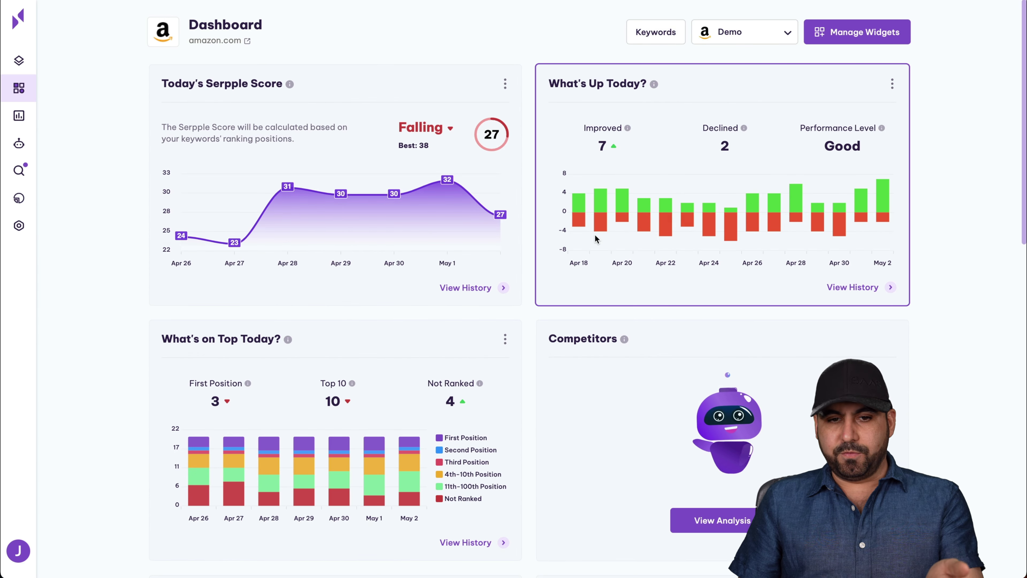
click(23, 125)
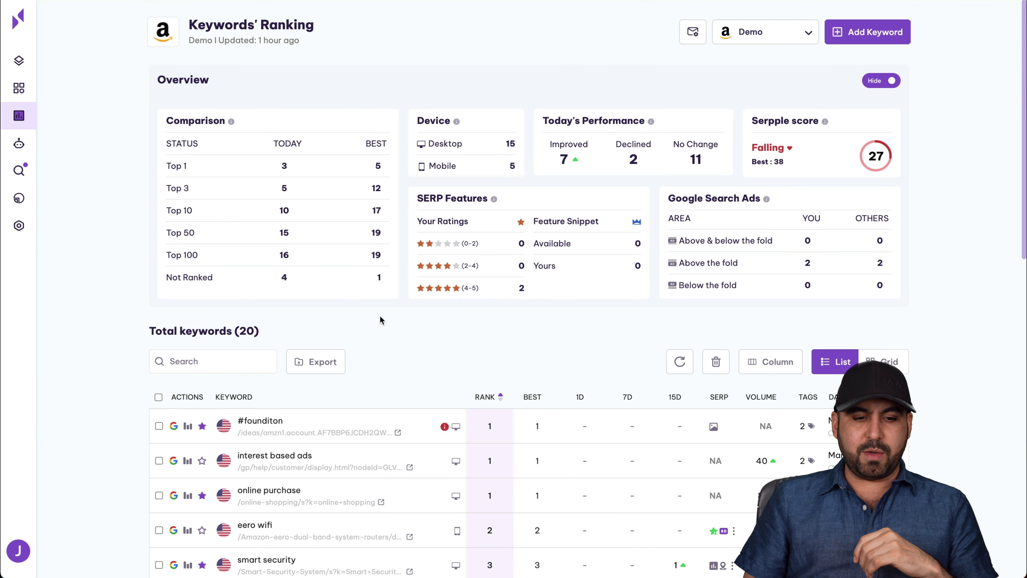
scroll(380, 317, down, 3)
scroll(381, 320, up, 3)
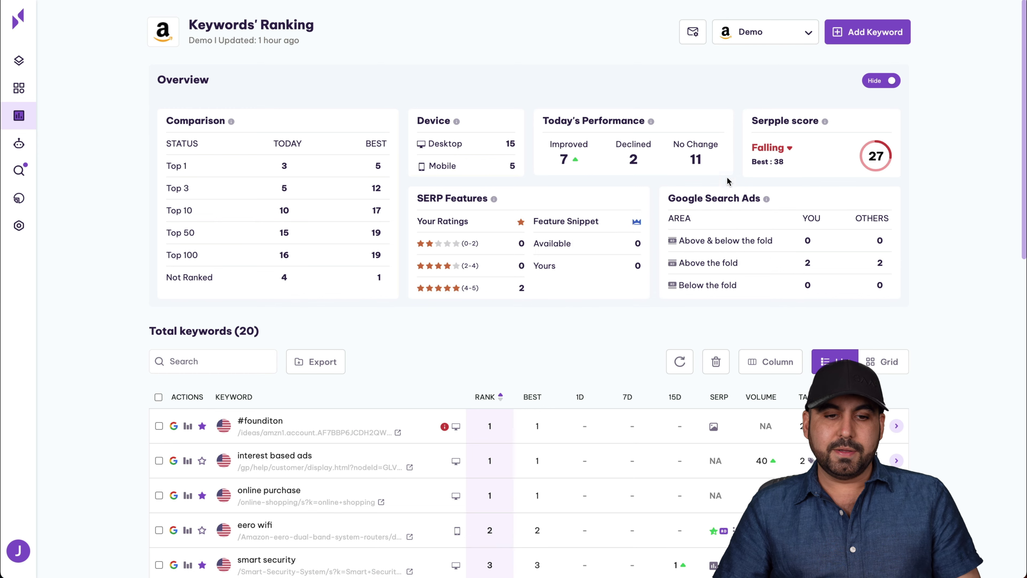
scroll(718, 313, down, 5)
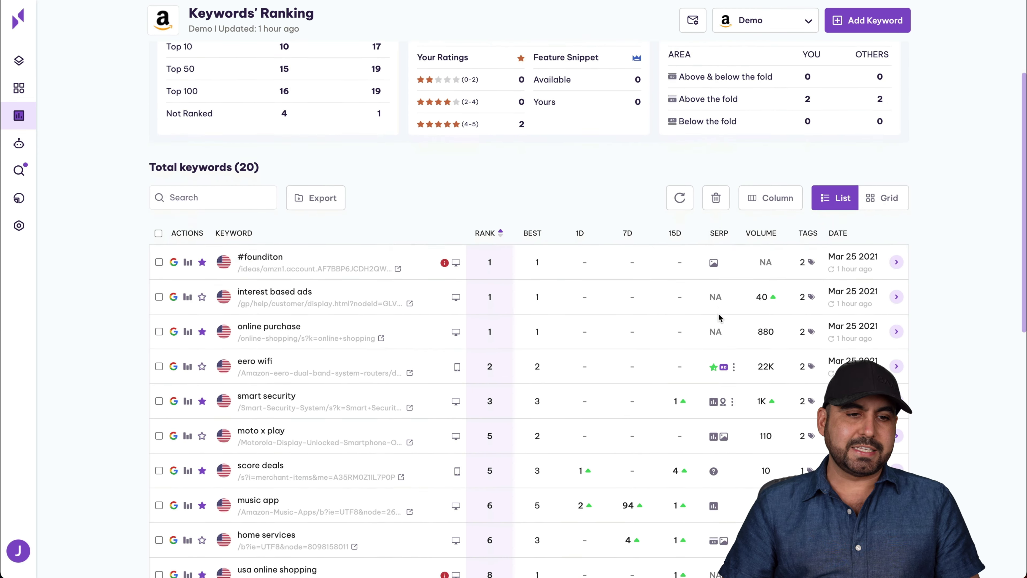
scroll(410, 313, down, 1)
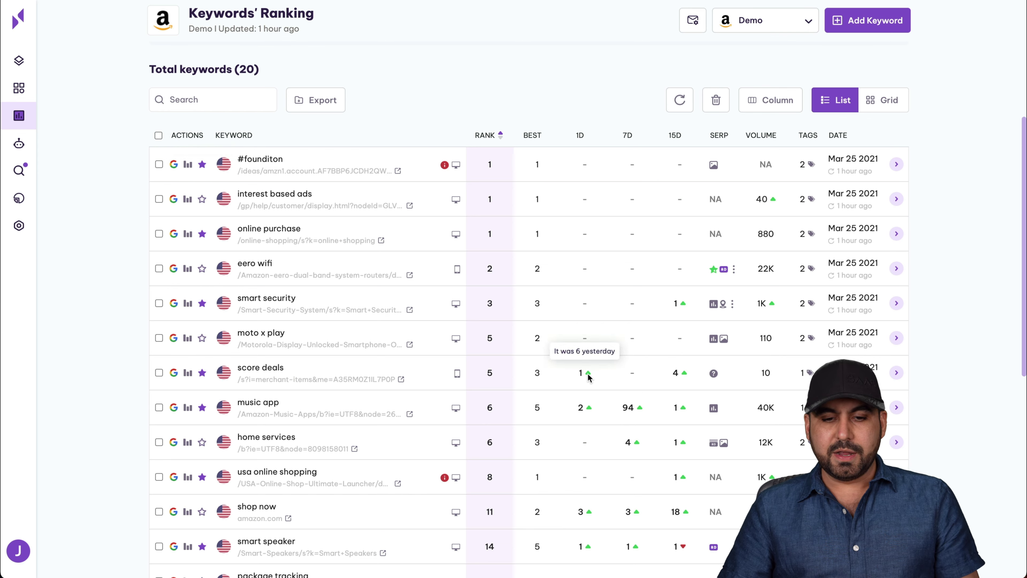
scroll(590, 344, down, 3)
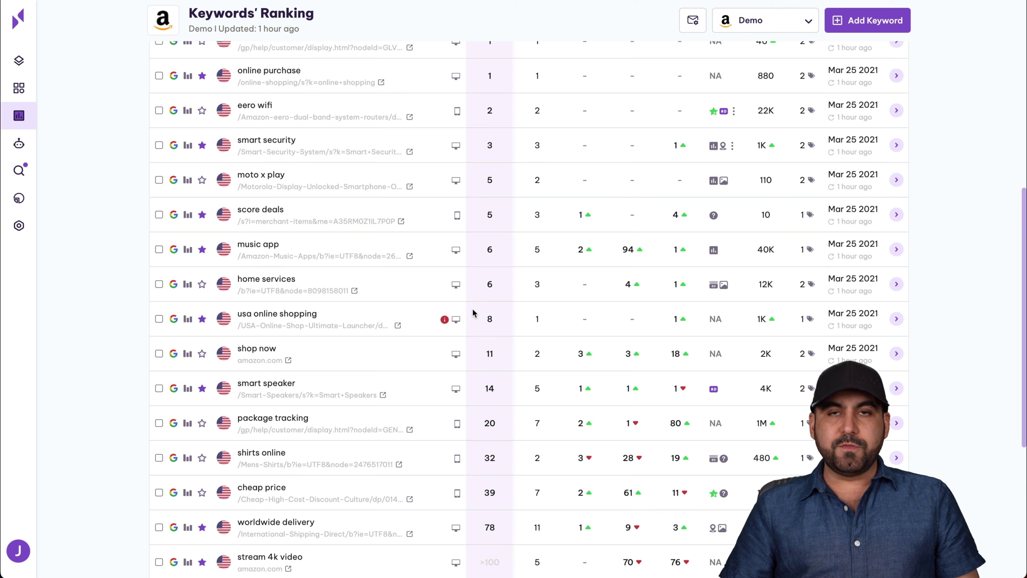
scroll(473, 309, up, 8)
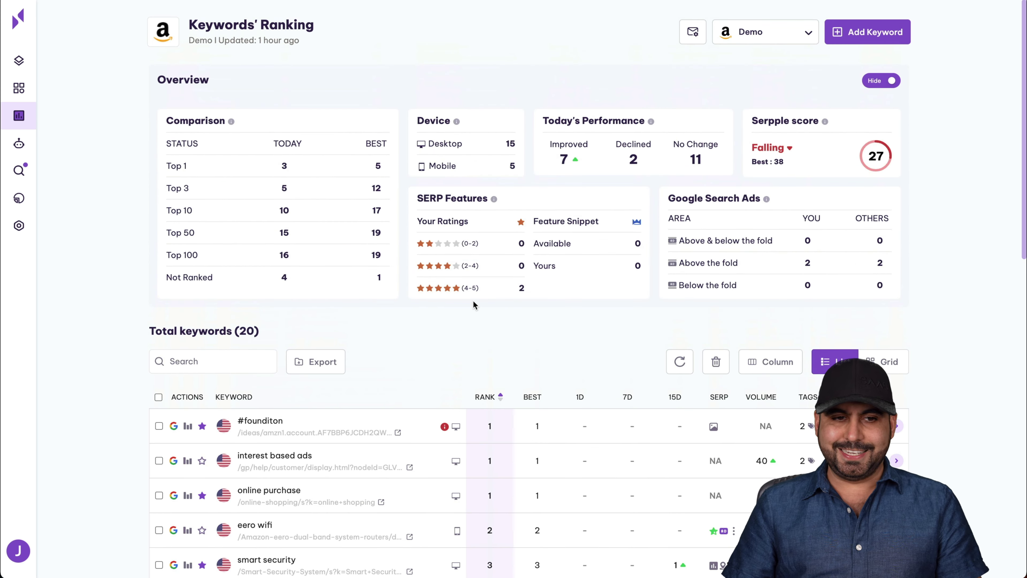
View the Demo project's Competitor AI suggestions, then return to All Projects.
click(40, 146)
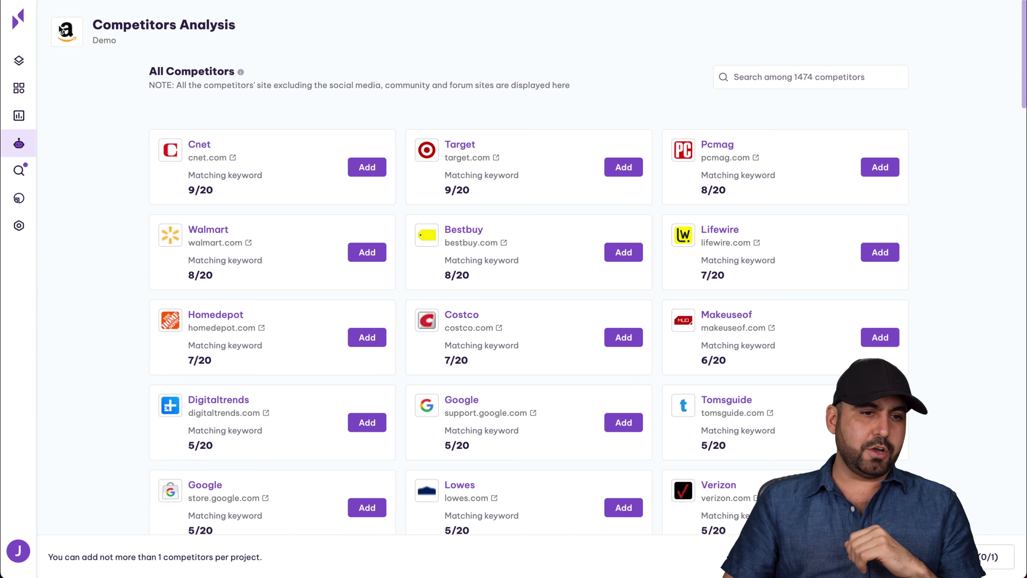
click(24, 64)
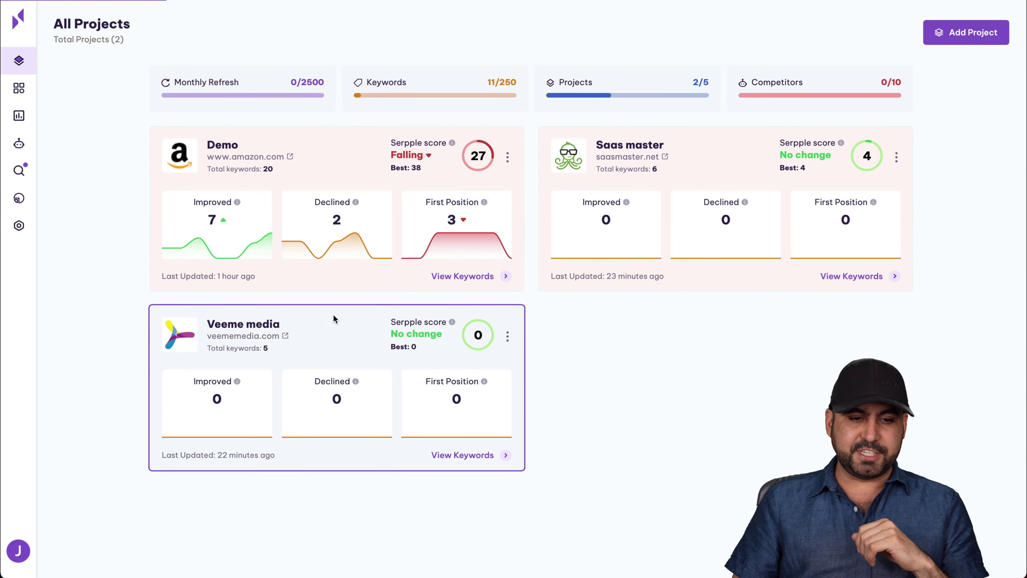
Open the Veeme media dashboard and its Competitor AI page listing 402 competitors.
click(267, 327)
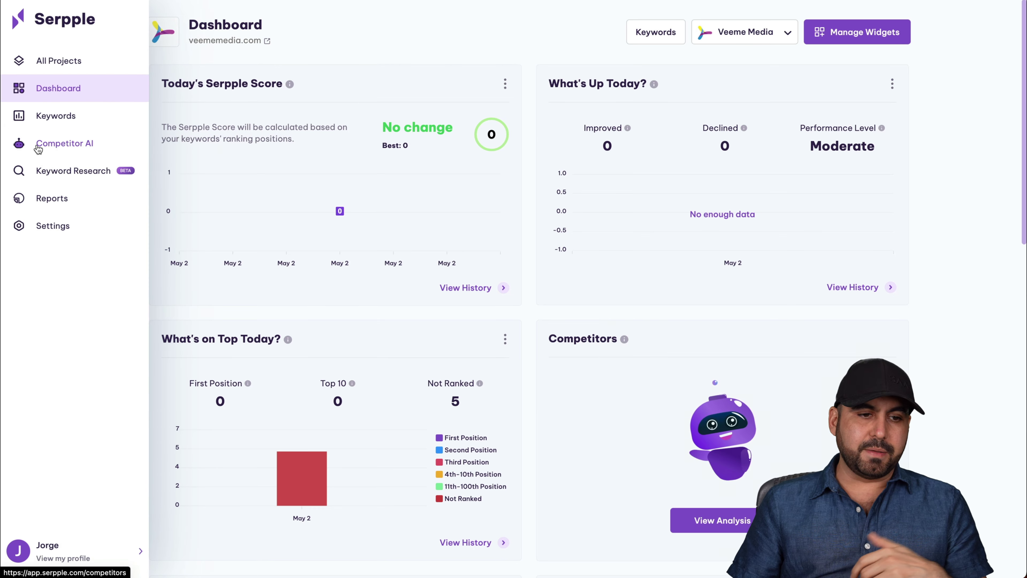
click(37, 144)
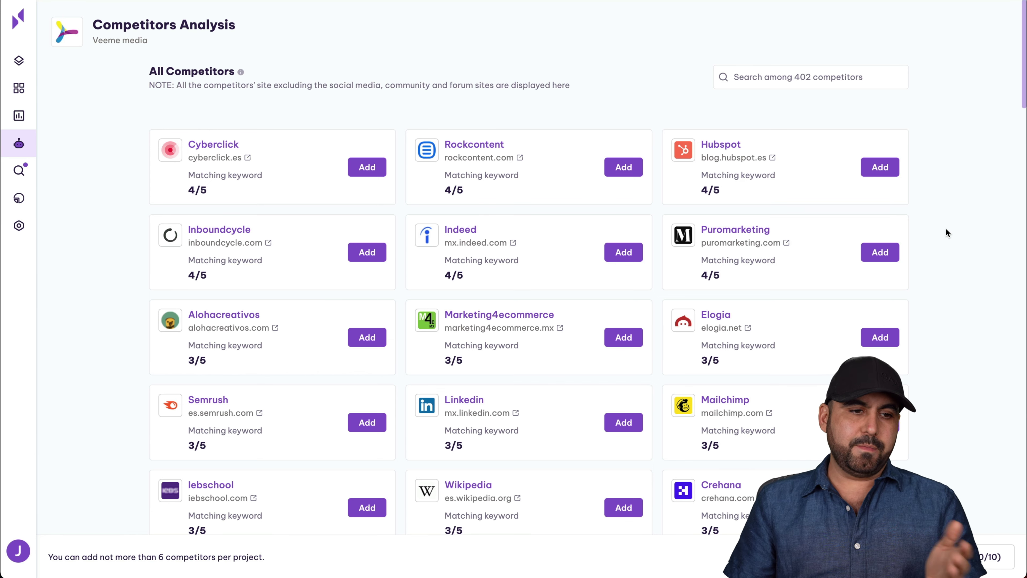
mouse_move(34, 150)
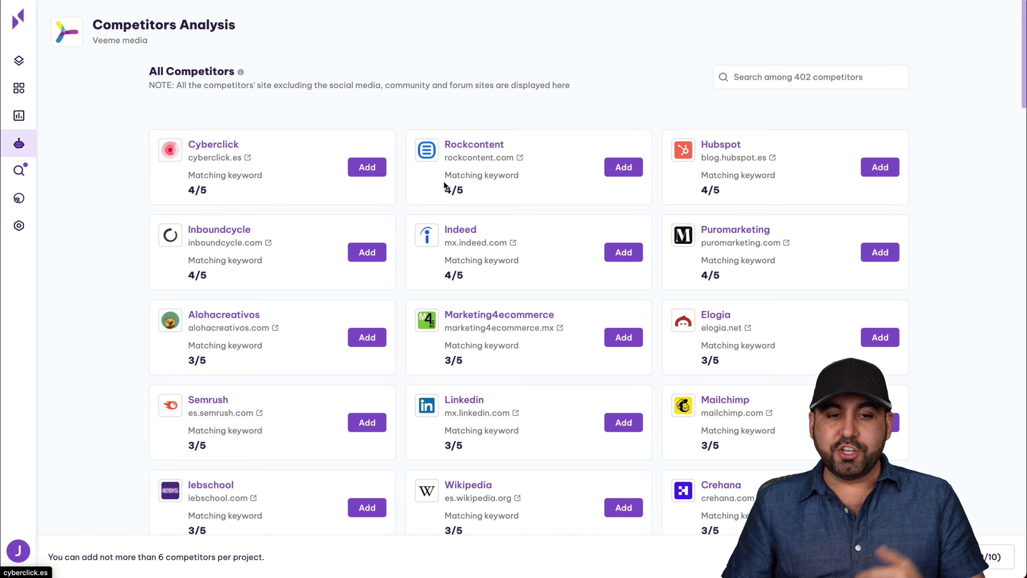
Run a Keyword Research search for 'marketing' on google.com.mx (Mexico).
click(24, 171)
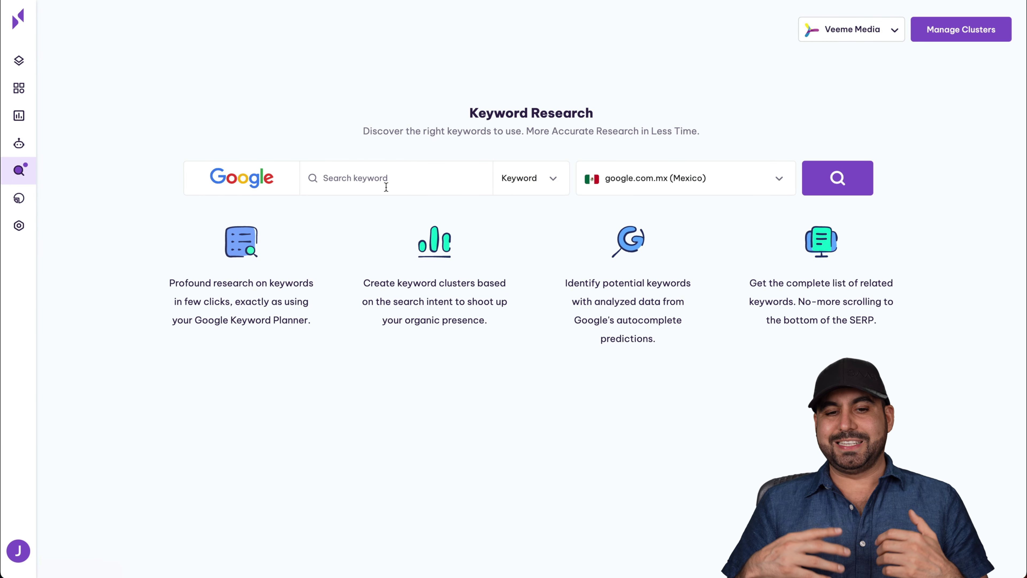
text(ma)
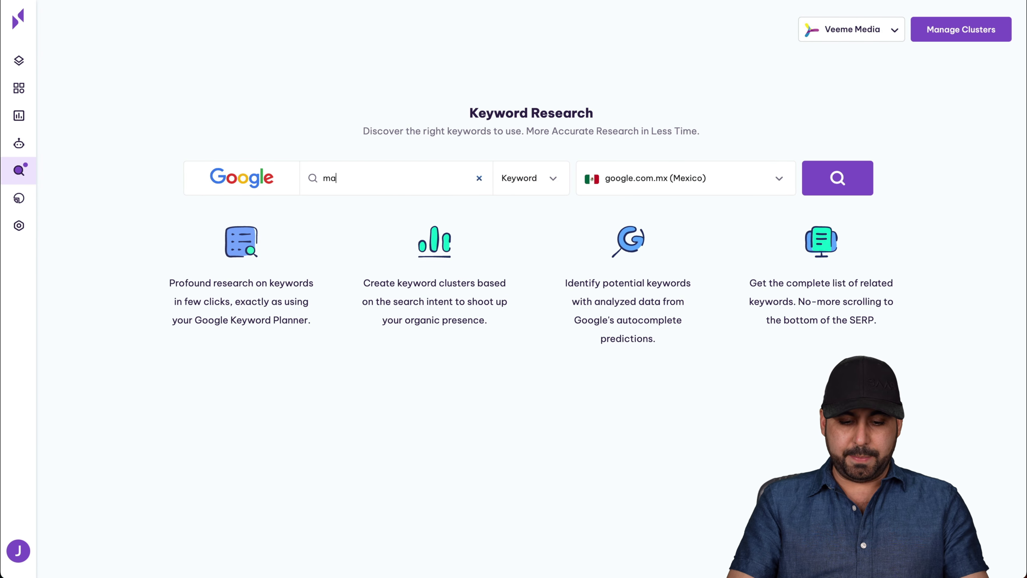
text(rketing agencies)
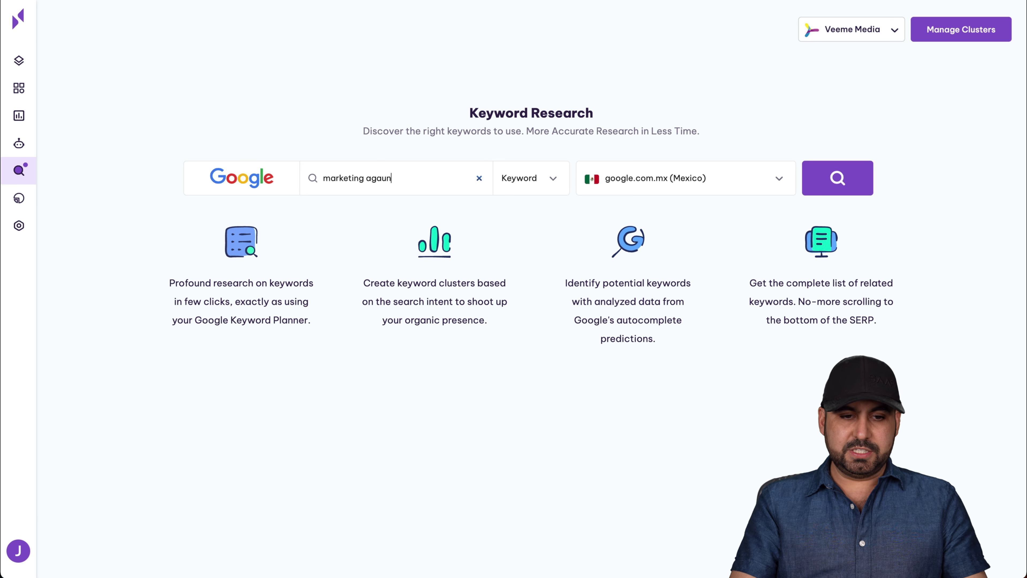
key(BackSpace)
key(BackSpace)
key(BackSpace)
key(BackSpace)
key(BackSpace)
key(BackSpace)
key(BackSpace)
key(BackSpace)
key(BackSpace)
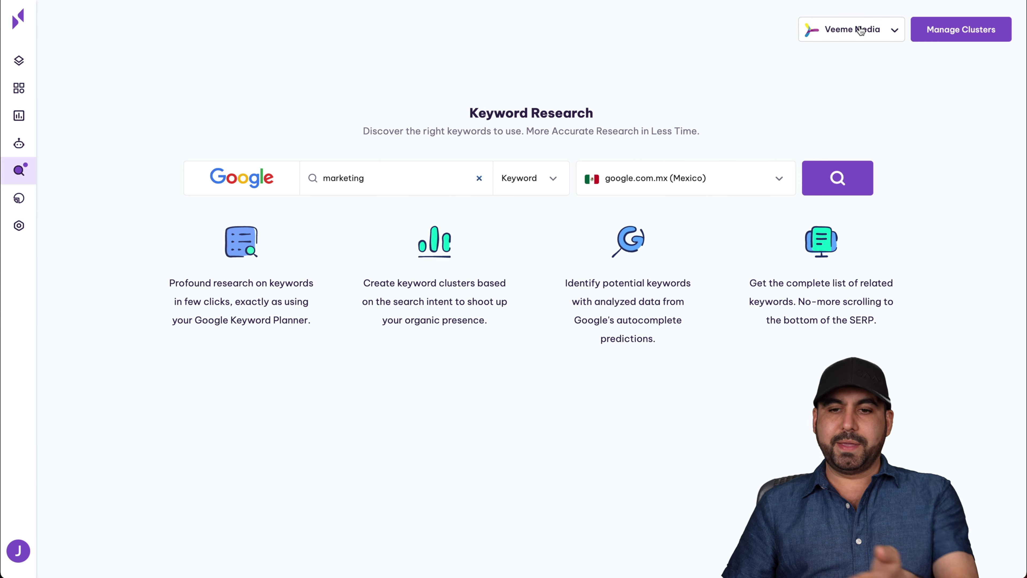
click(848, 164)
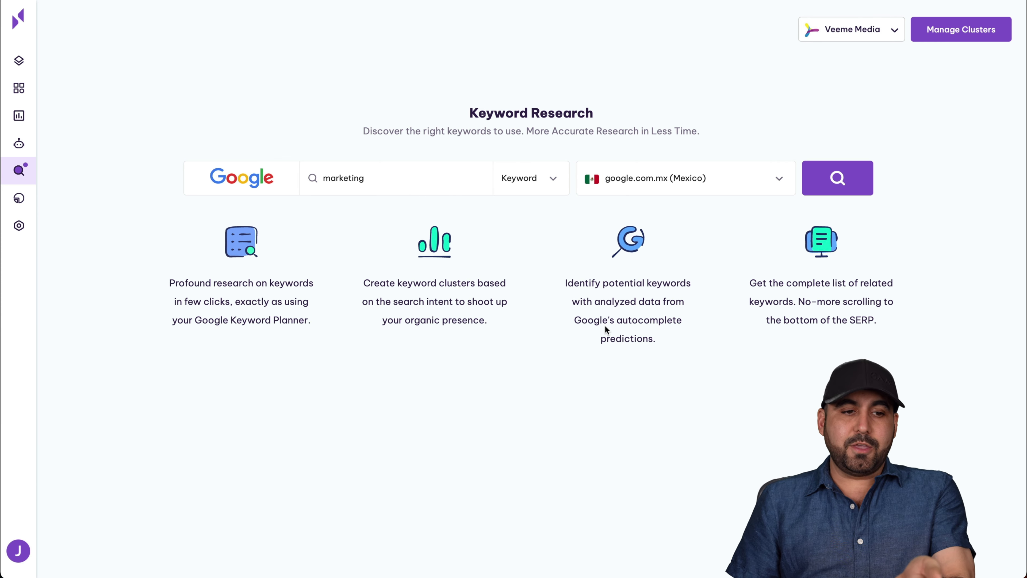
Create a monthly PDF report for Veeme media e-mailed to the recipient's address, then view Live Reports.
click(19, 198)
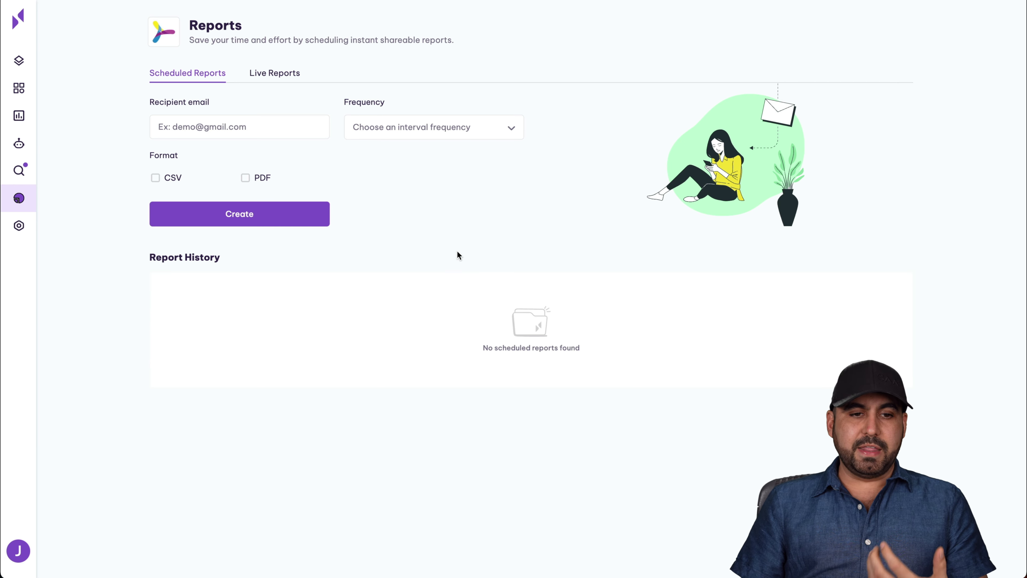
click(245, 178)
click(202, 126)
click(404, 129)
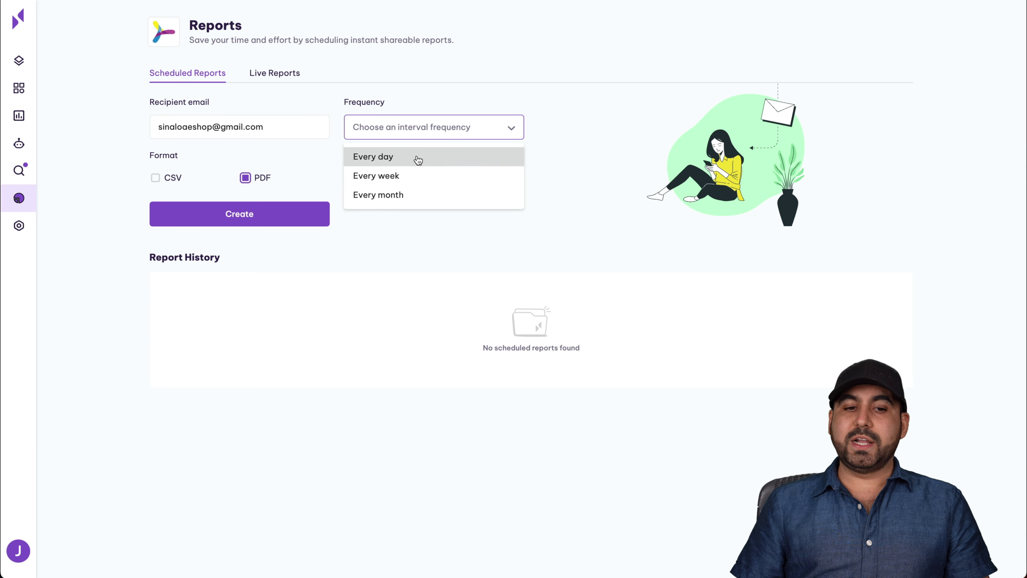
click(406, 196)
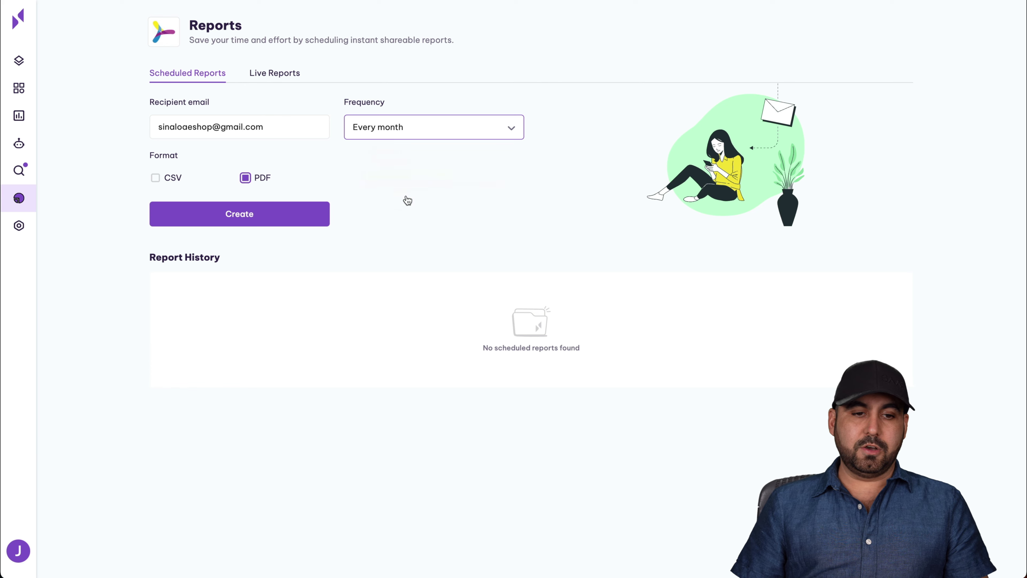
click(260, 218)
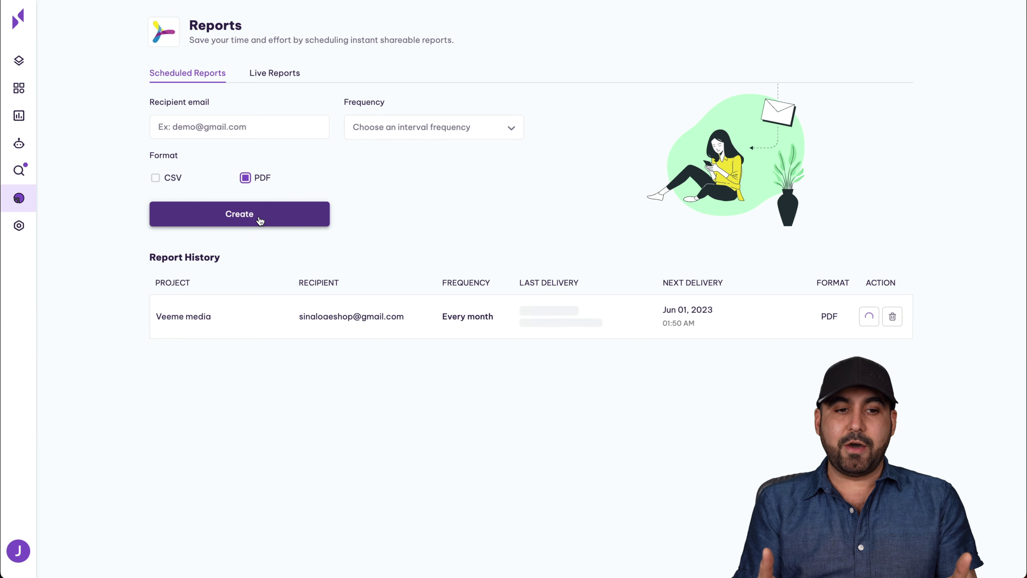
click(279, 74)
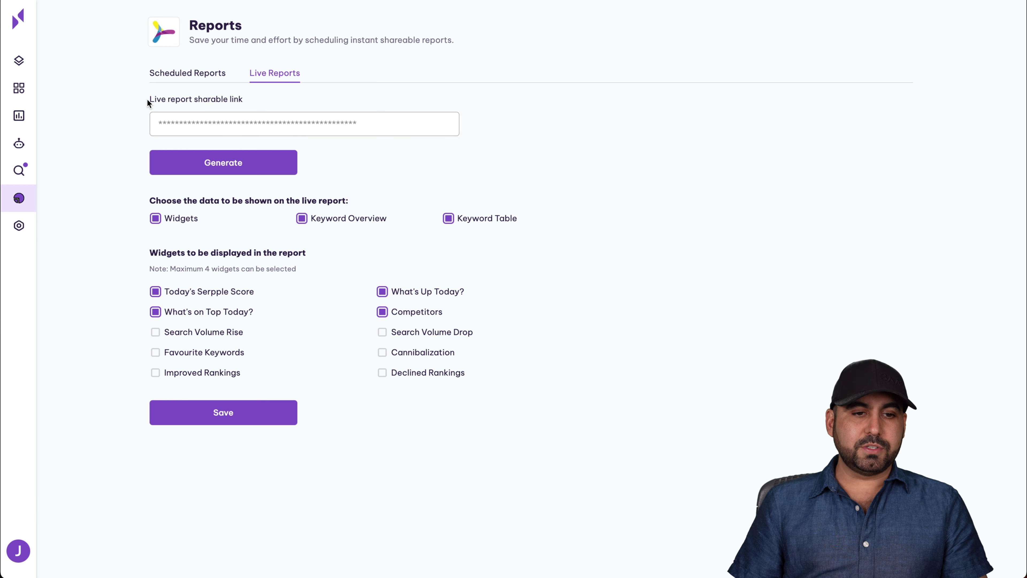
Generate the live report link, then go to the notification Settings.
click(259, 161)
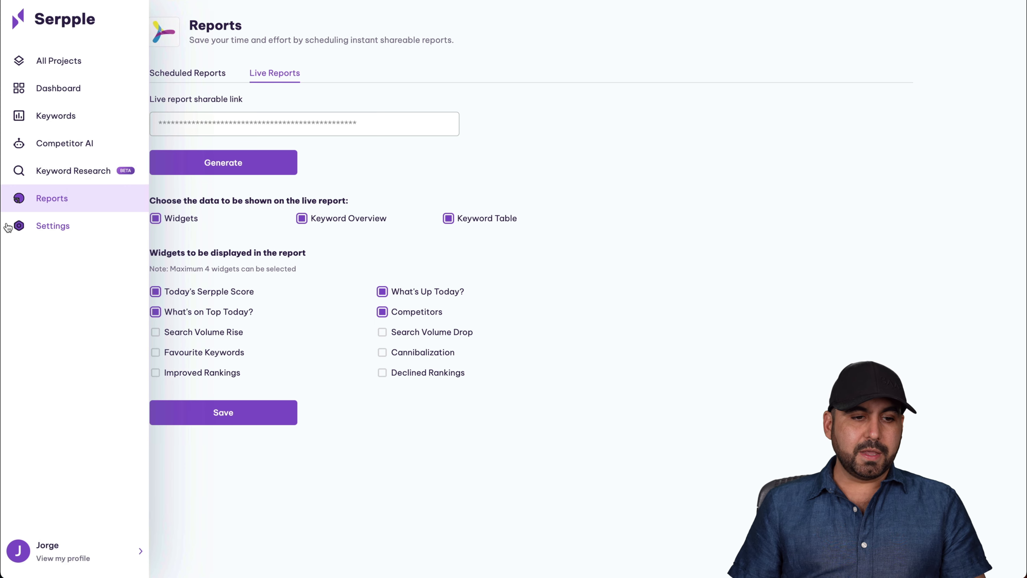
click(34, 228)
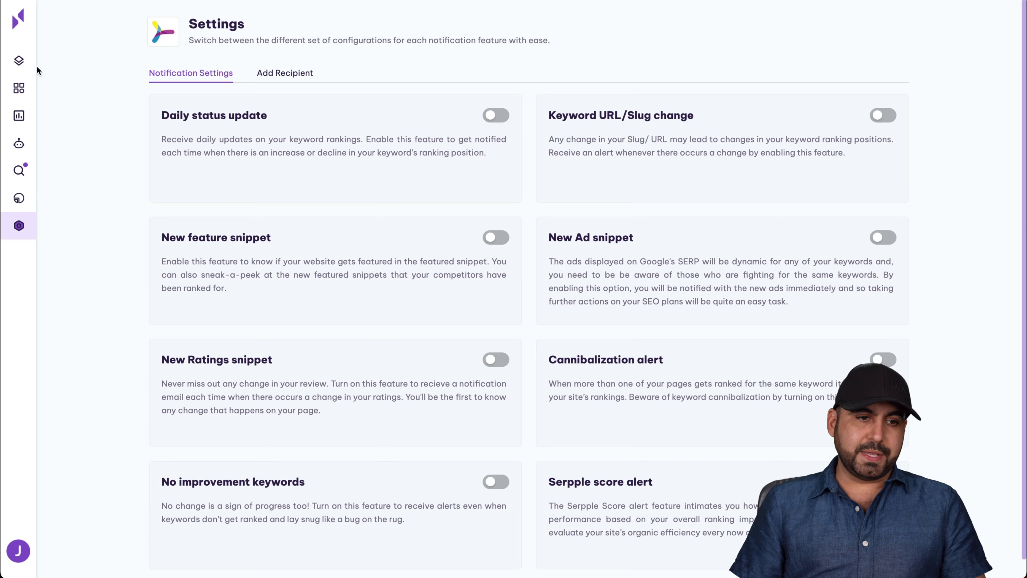
Go back to the All Projects list from the sidebar.
click(29, 63)
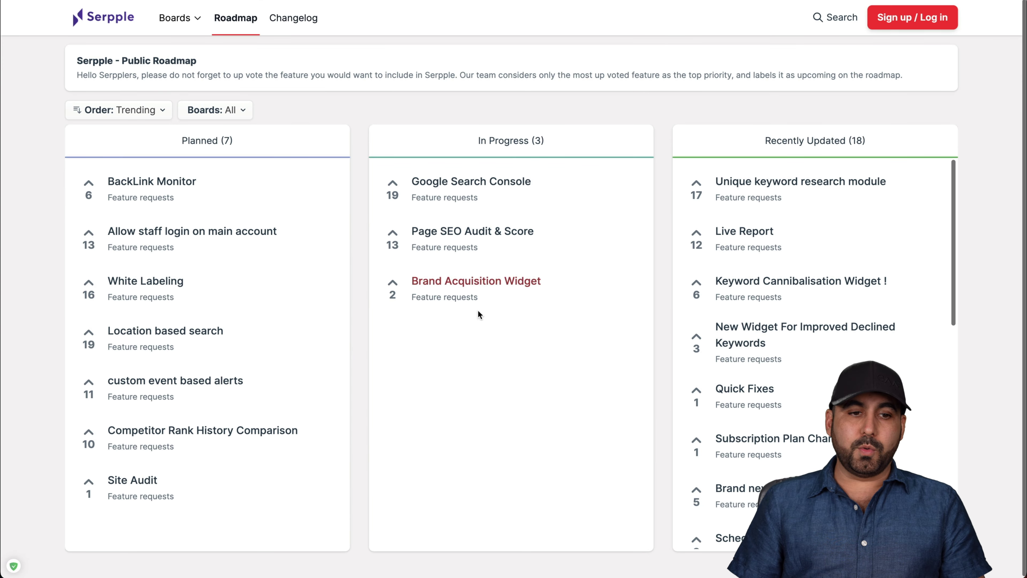
Scroll through Serpple's roadmap columns of planned, in-progress and recently updated features.
scroll(481, 363, down, 1)
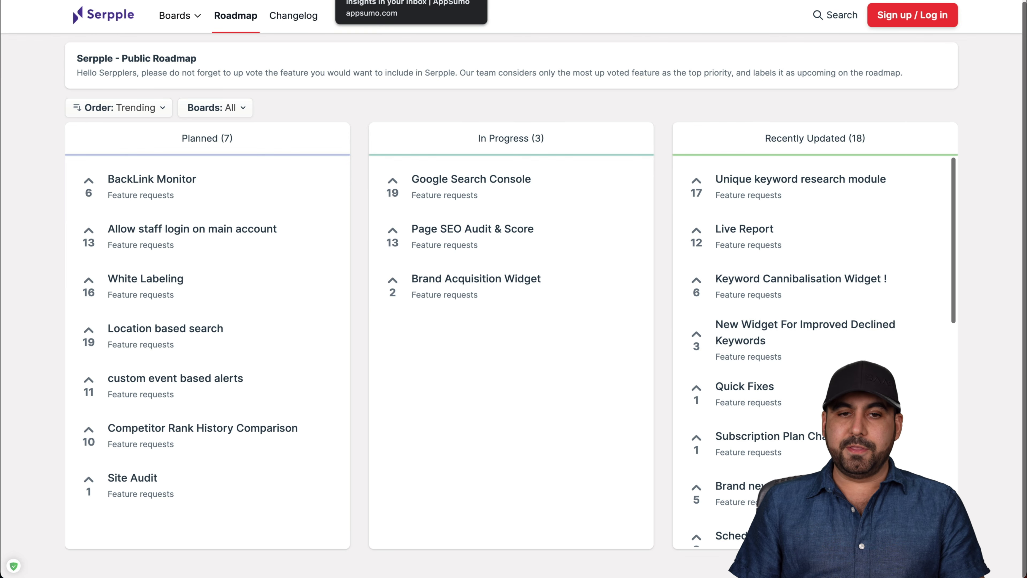
Go back to AppSumo's Serpple deal and view the $69 1 Code plan with its TL;DR summary.
click(411, 3)
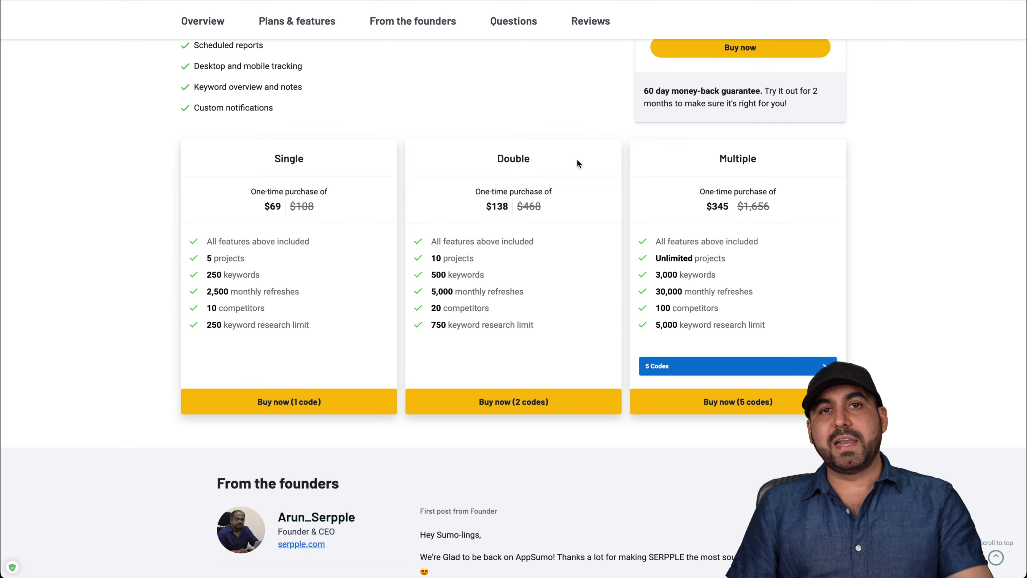
scroll(575, 170, up, 20)
scroll(571, 172, down, 6)
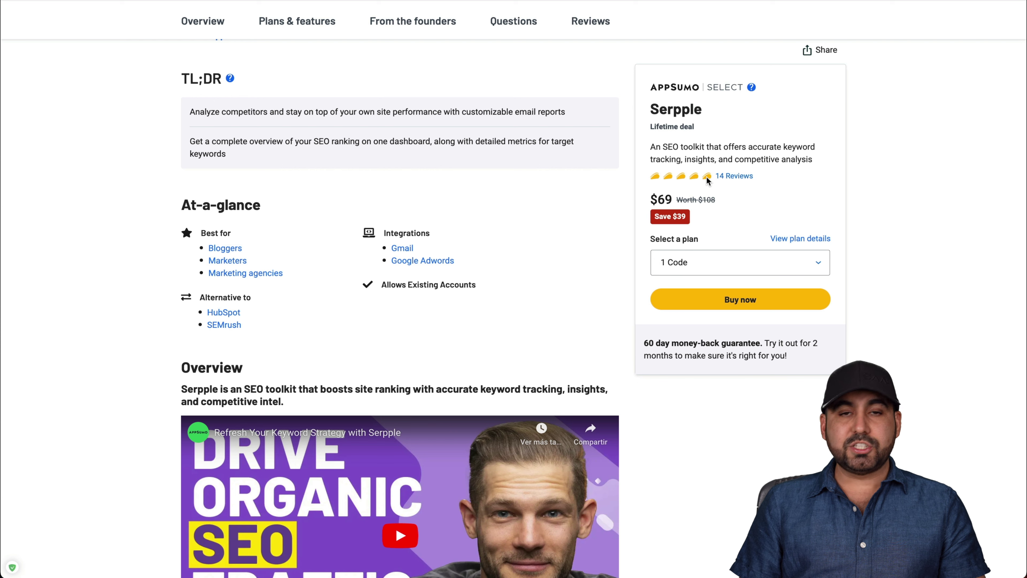